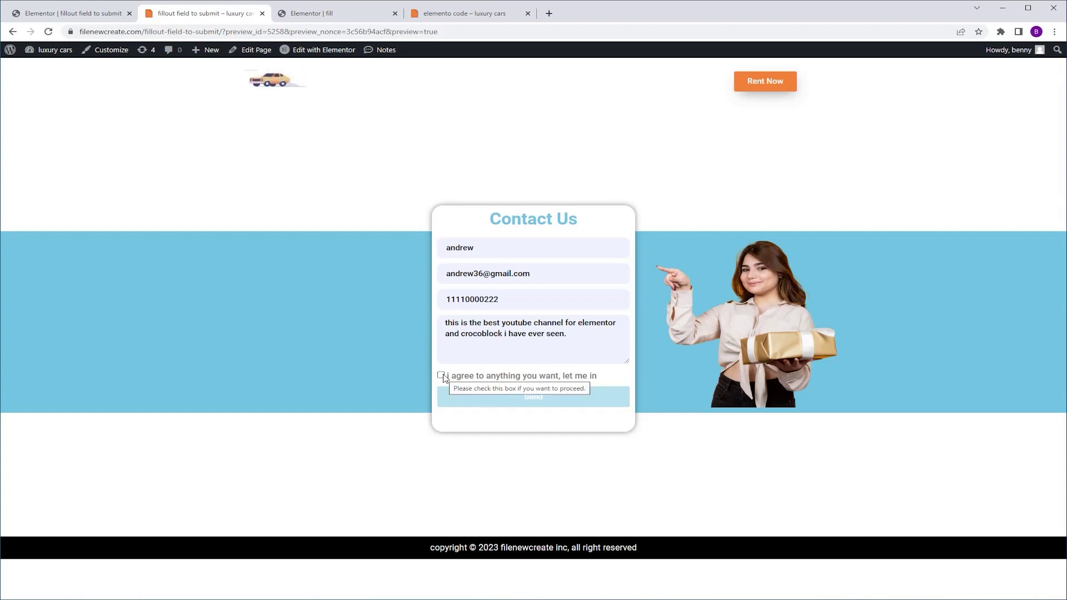
# Accept the agreement, send the test Contact Us form, then switch to the Elementor 'fill' page
pyautogui.click(441, 375)
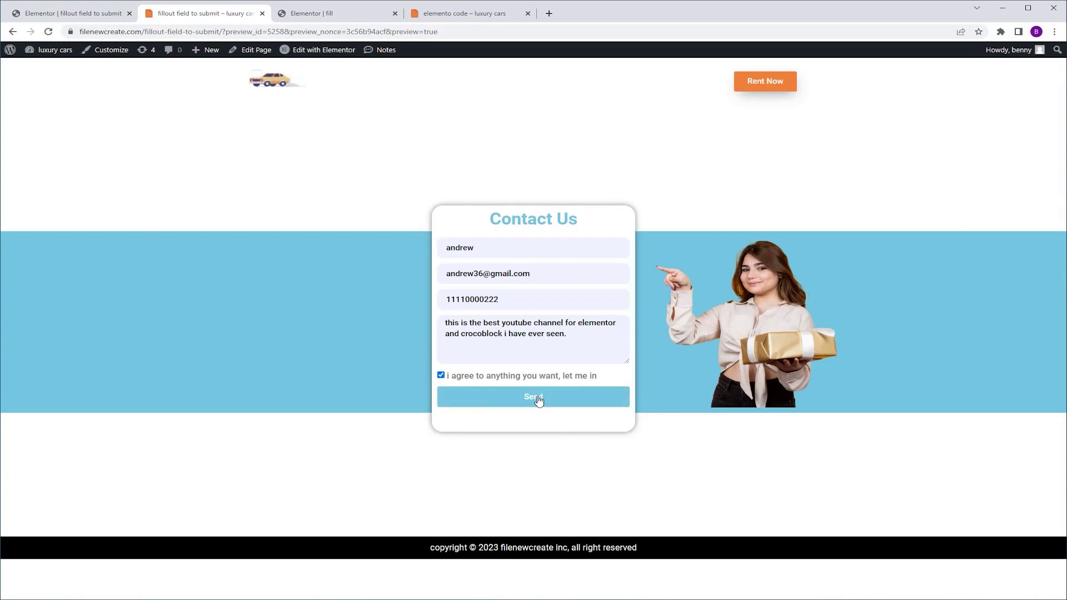
pyautogui.click(538, 398)
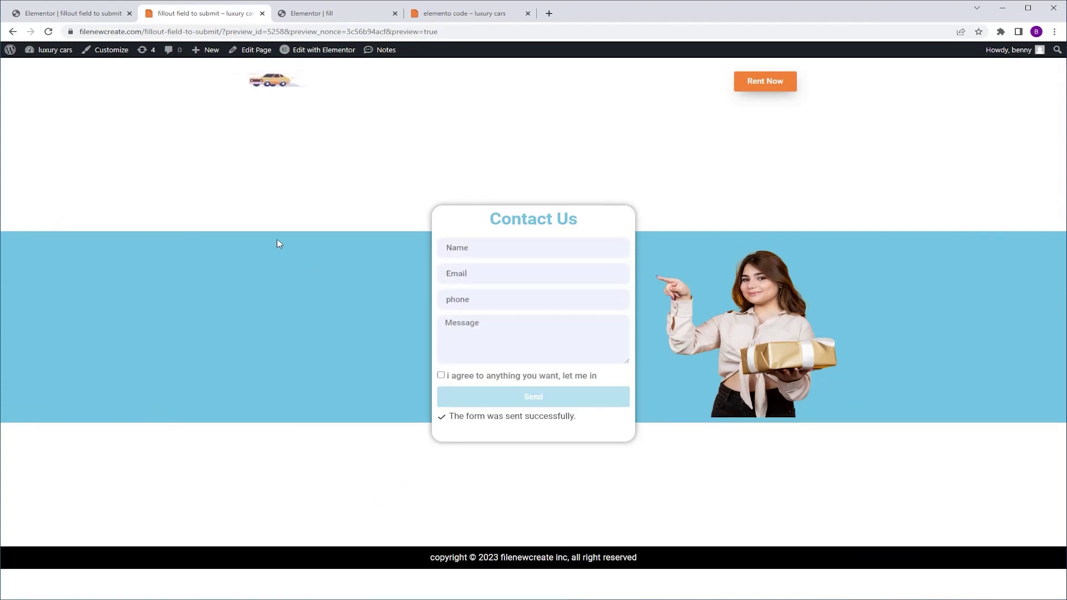
pyautogui.click(323, 14)
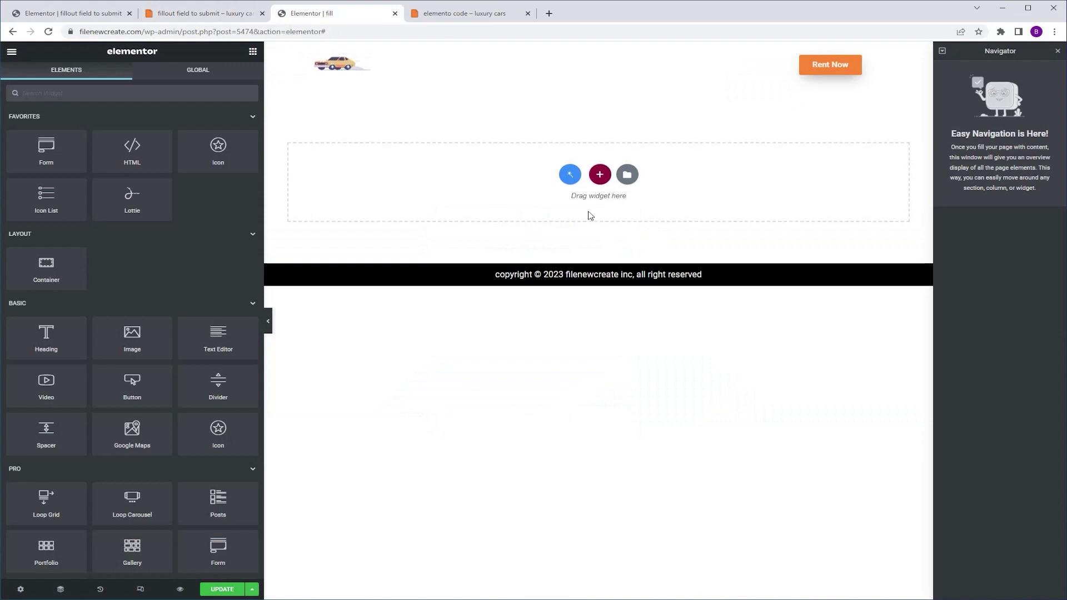
# Add a single-row container with its content justified to center
pyautogui.click(598, 173)
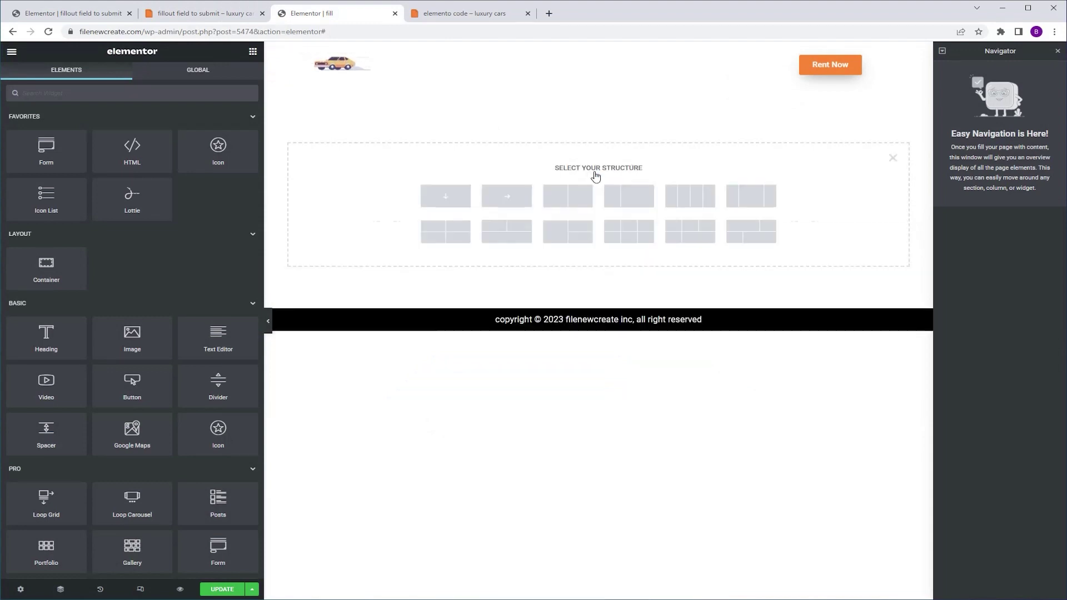
pyautogui.click(503, 205)
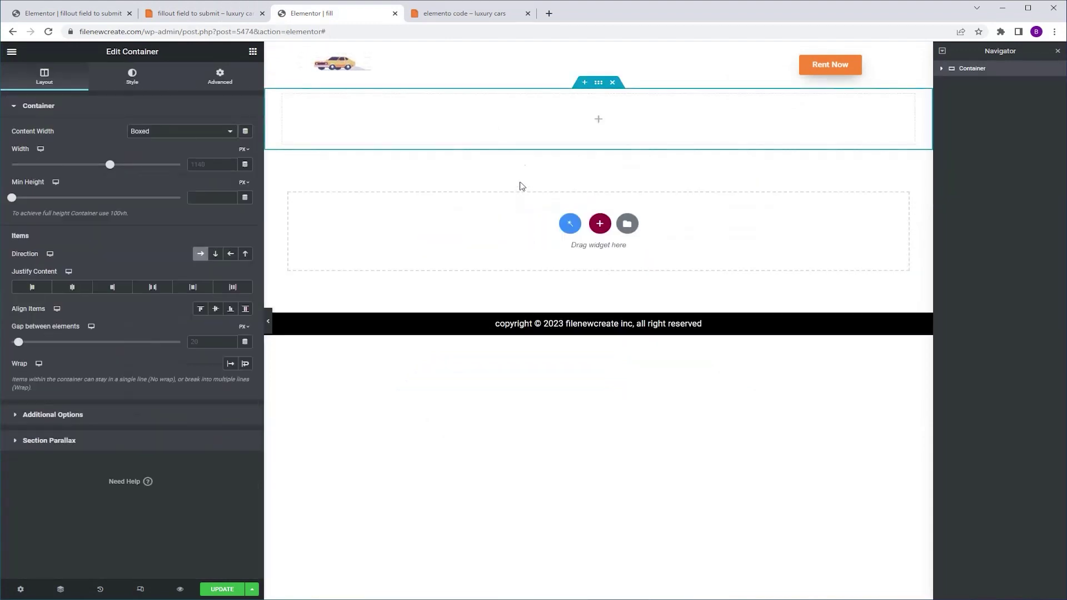
pyautogui.click(73, 287)
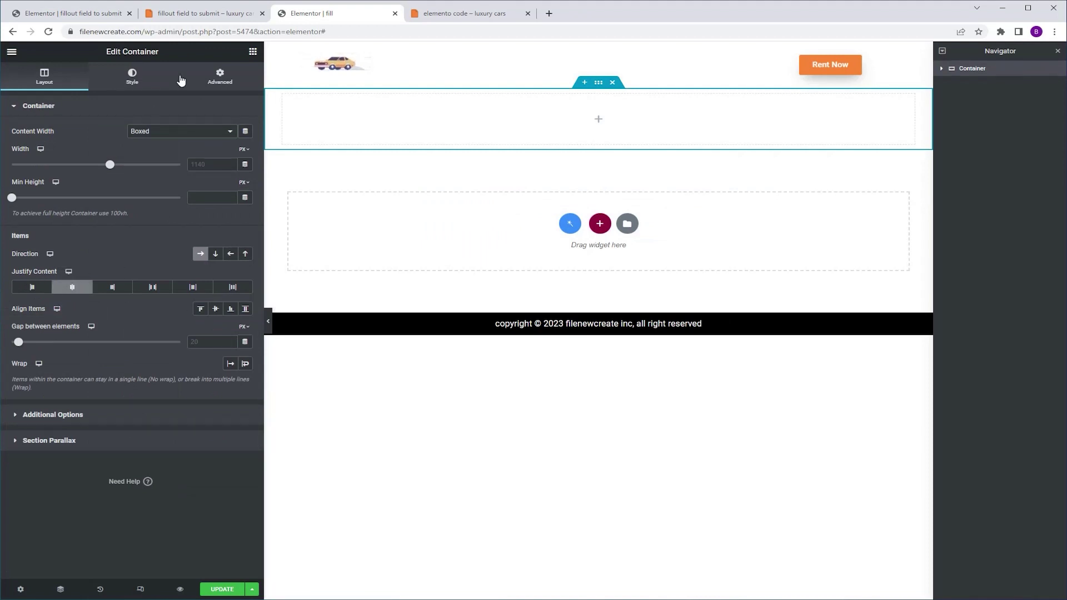
# Nest an inner container inside it set to Full Width content and 40% width
pyautogui.click(253, 52)
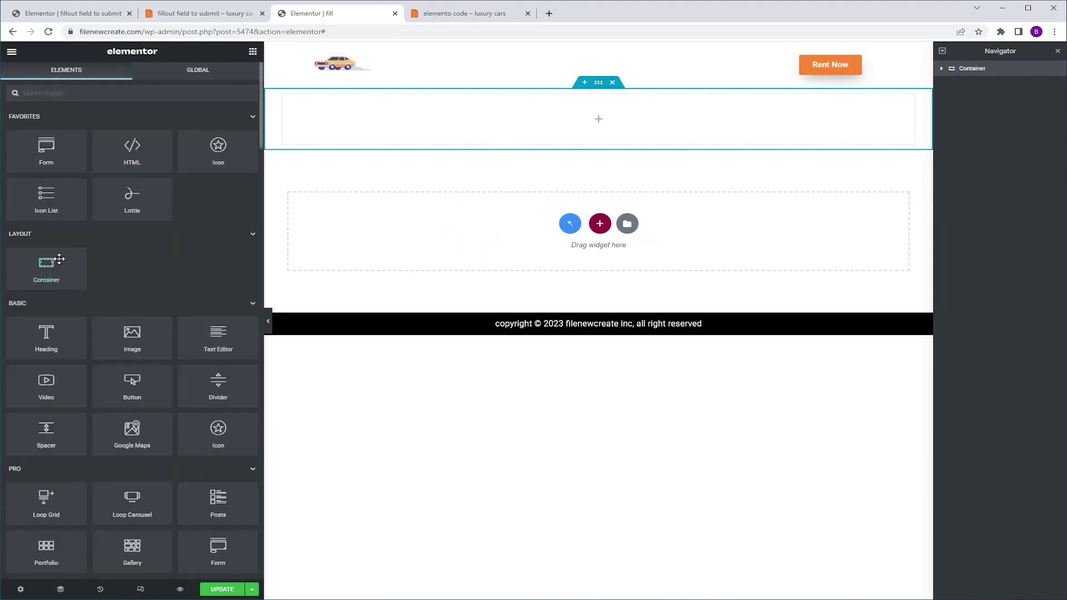
pyautogui.moveTo(46, 267); pyautogui.dragTo(609, 121)
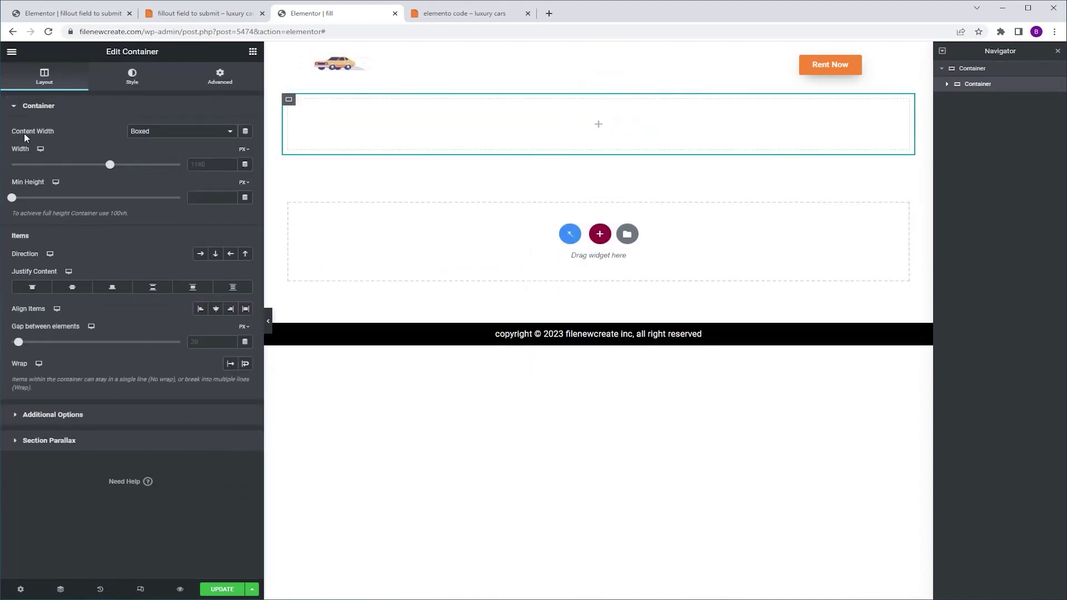
pyautogui.click(162, 133)
pyautogui.click(174, 154)
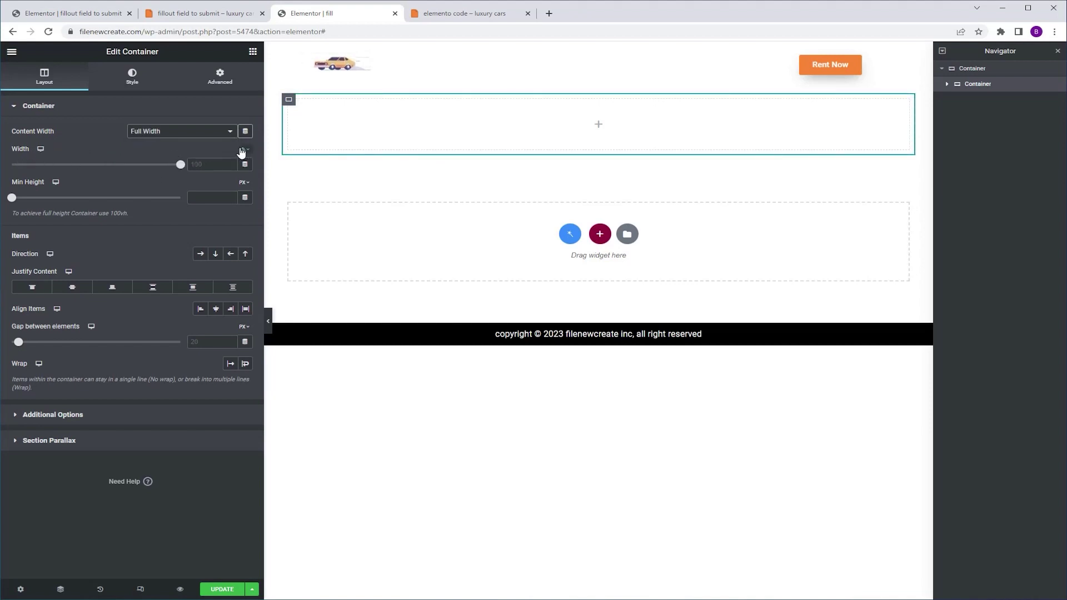
pyautogui.click(211, 164)
pyautogui.write('40')
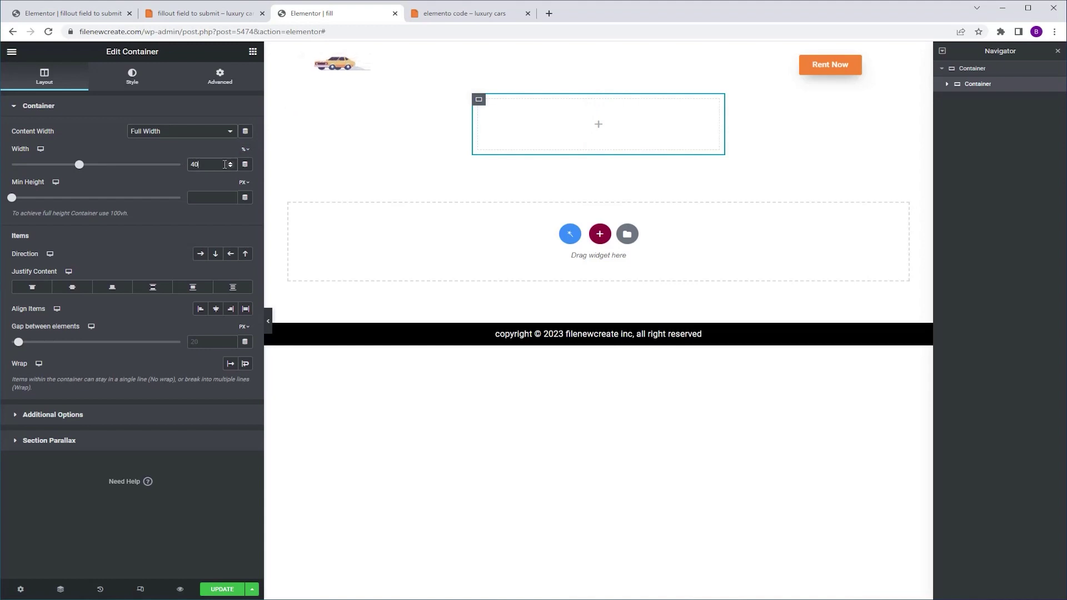
pyautogui.click(253, 51)
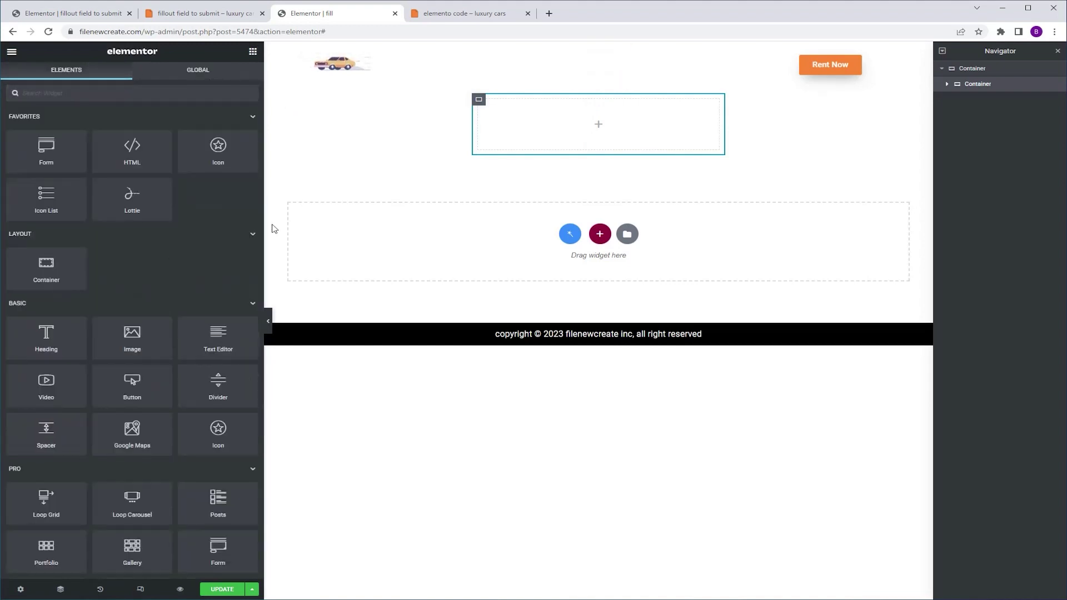
# Drop a Form widget into the inner container and an empty HTML widget beneath it
pyautogui.moveTo(42, 148); pyautogui.dragTo(611, 126)
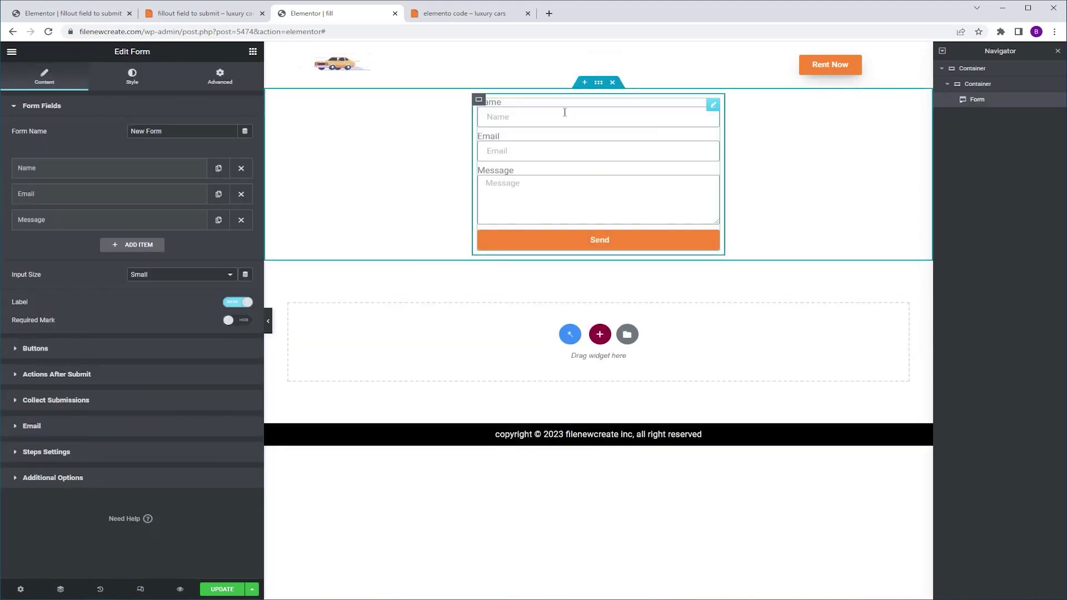
pyautogui.moveTo(544, 145)
pyautogui.click(252, 51)
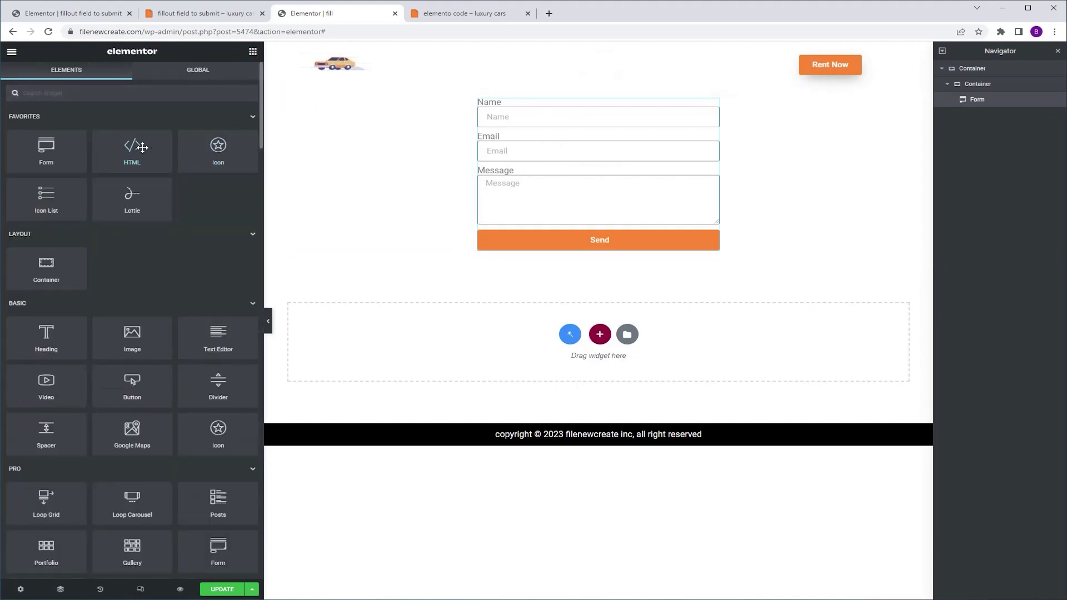
pyautogui.moveTo(129, 147); pyautogui.dragTo(598, 244)
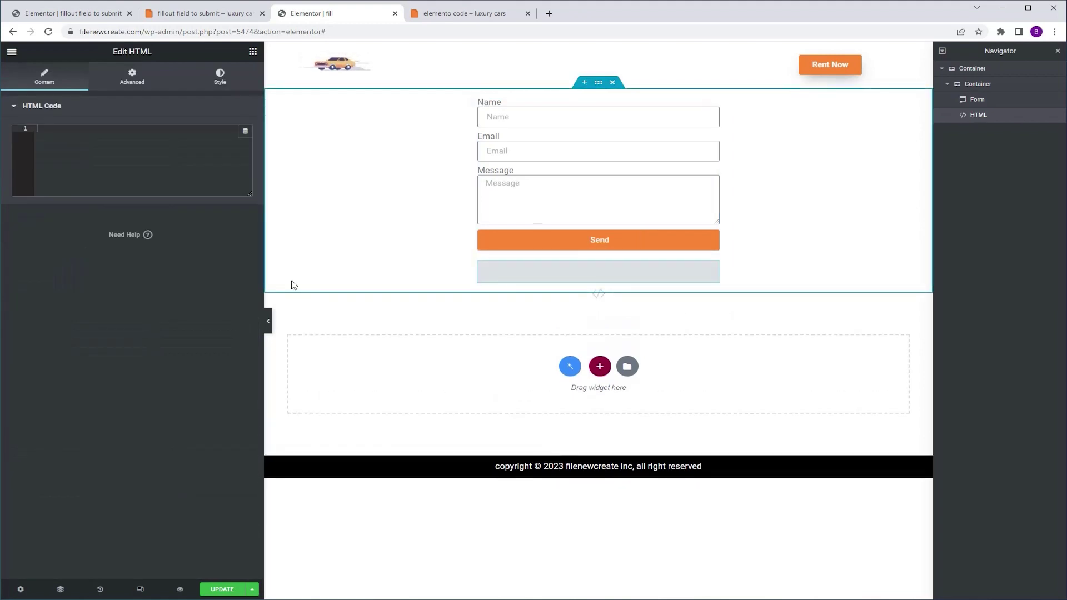
pyautogui.click(473, 13)
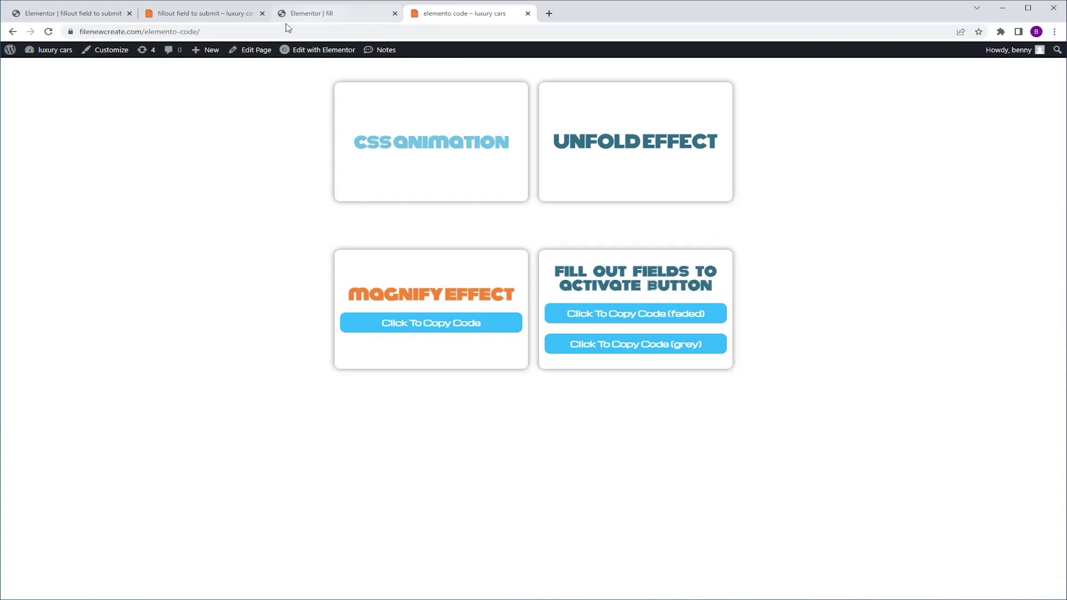
# Copy the grey-button snippet from the 'elemento code' page and paste it into the HTML widget
pyautogui.click(208, 16)
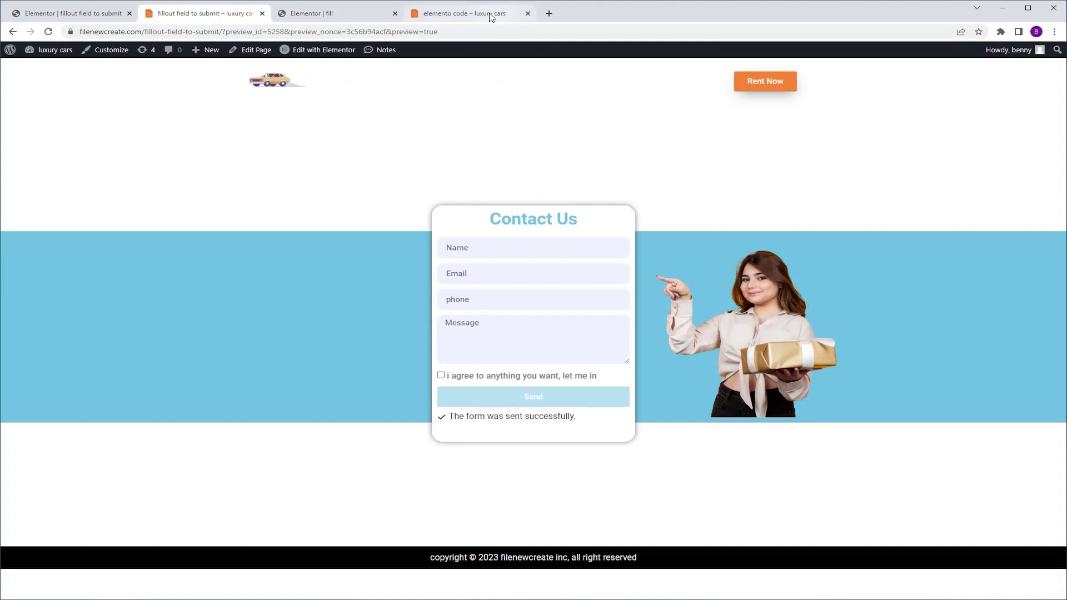
pyautogui.click(490, 14)
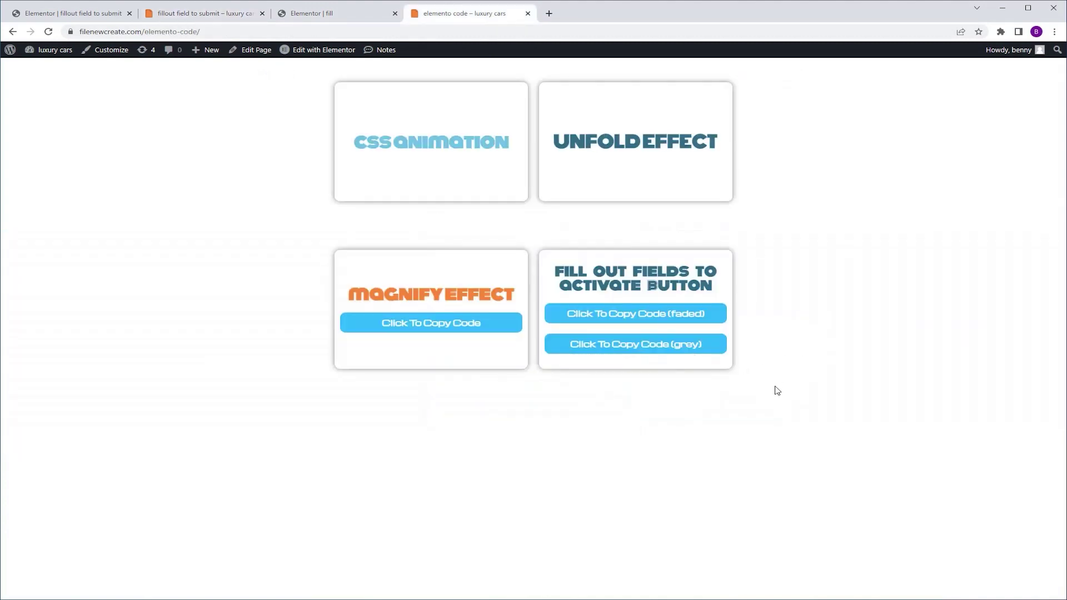
pyautogui.click(624, 349)
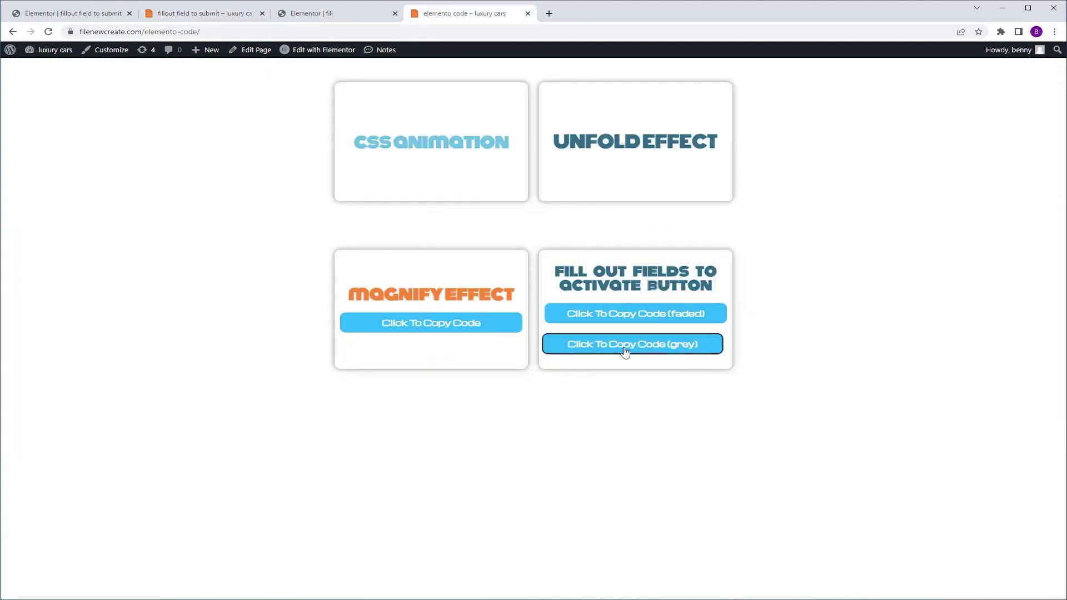
pyautogui.click(311, 14)
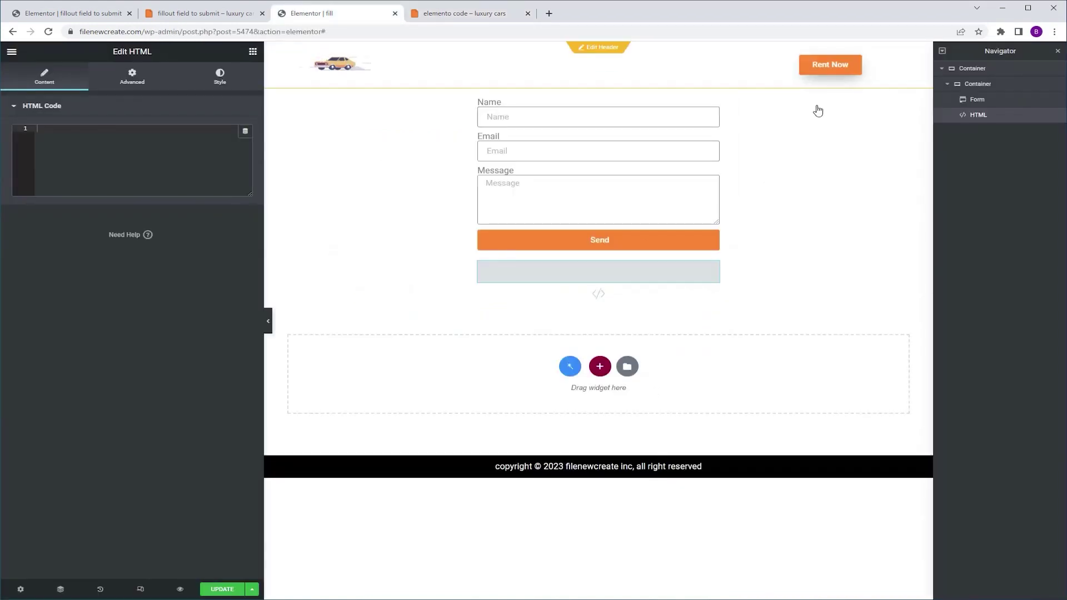
pyautogui.hotkey('ctrl', 'v')
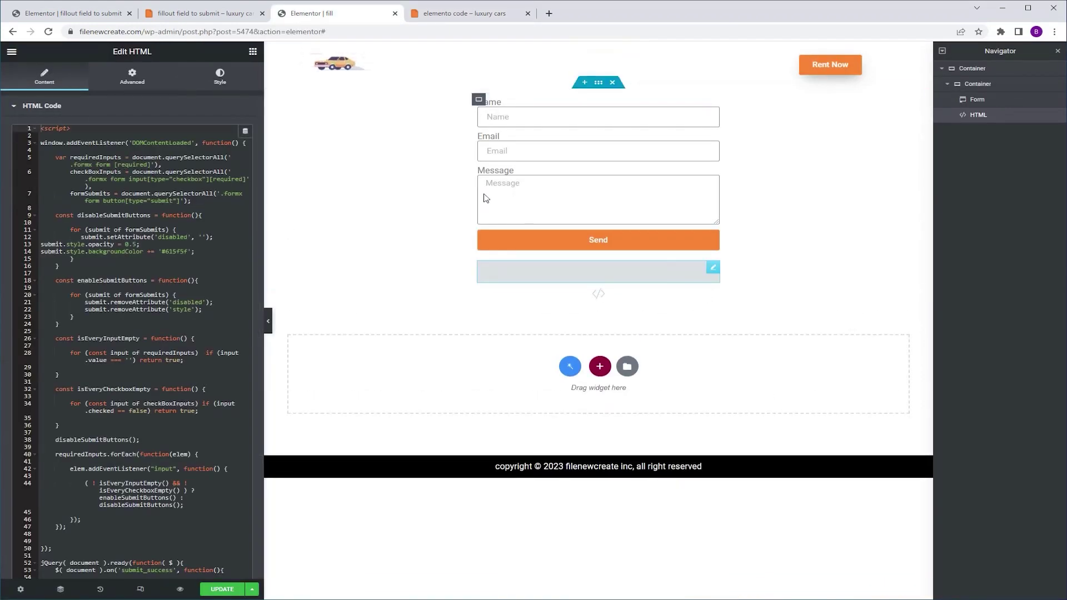
pyautogui.click(712, 106)
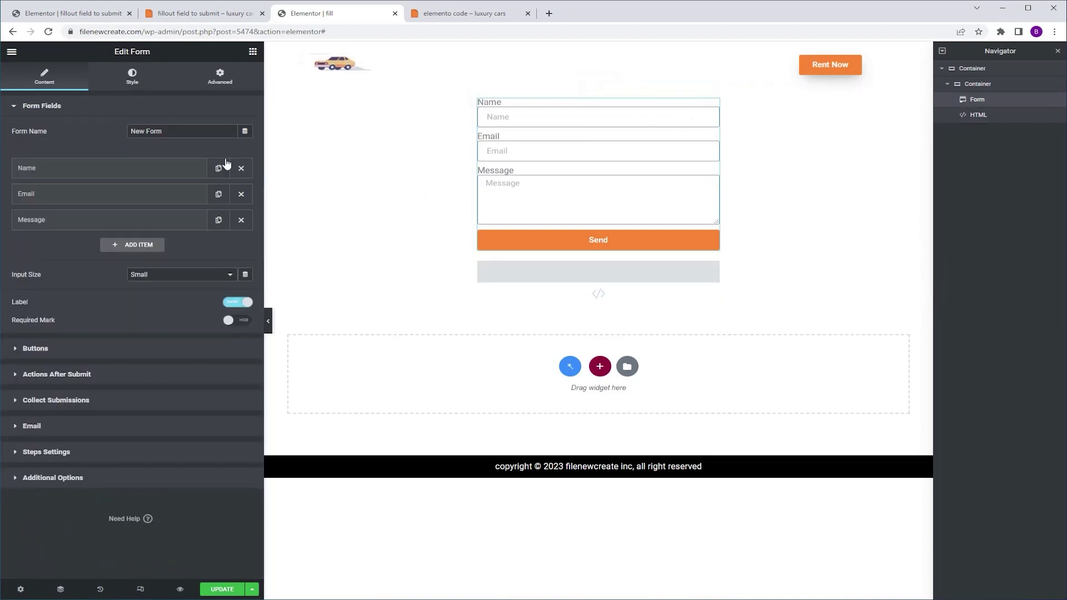
# Give the form CSS class formx, set Name to Required, then update and preview the page
pyautogui.click(220, 76)
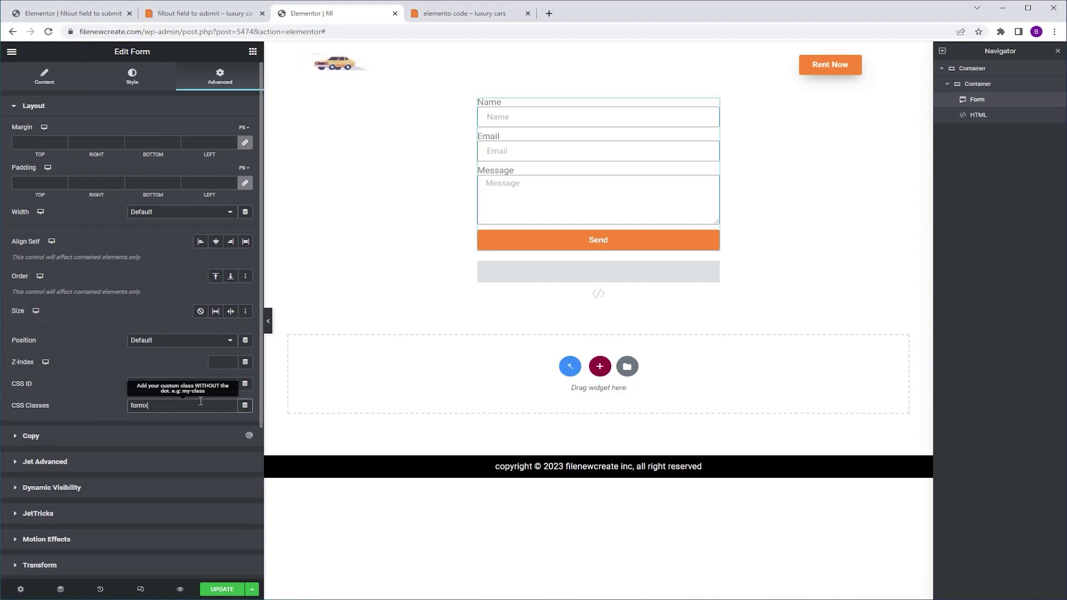
pyautogui.click(362, 387)
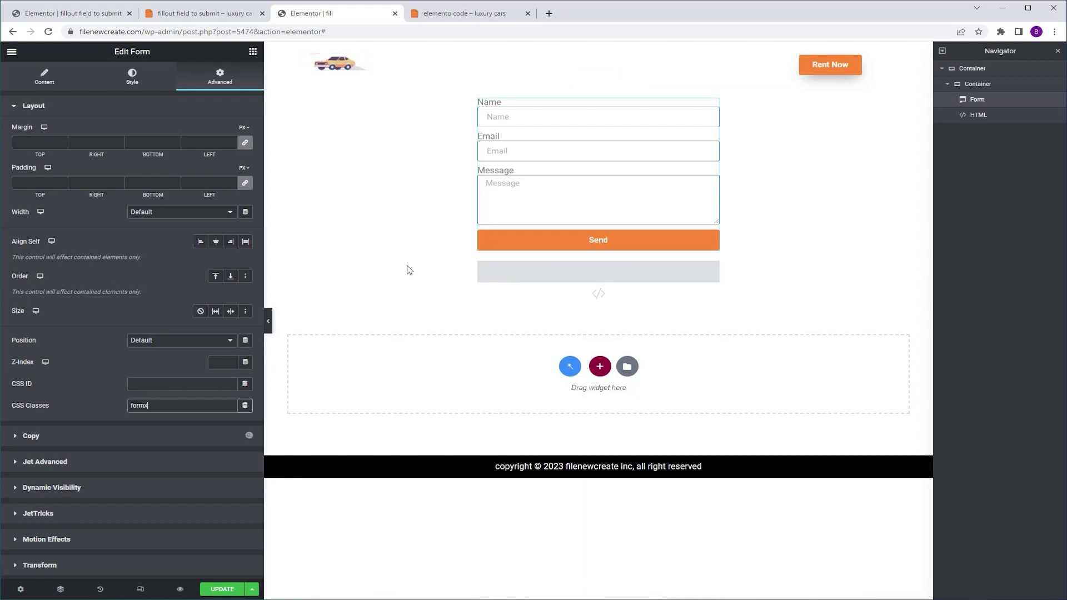
pyautogui.click(42, 80)
pyautogui.click(86, 175)
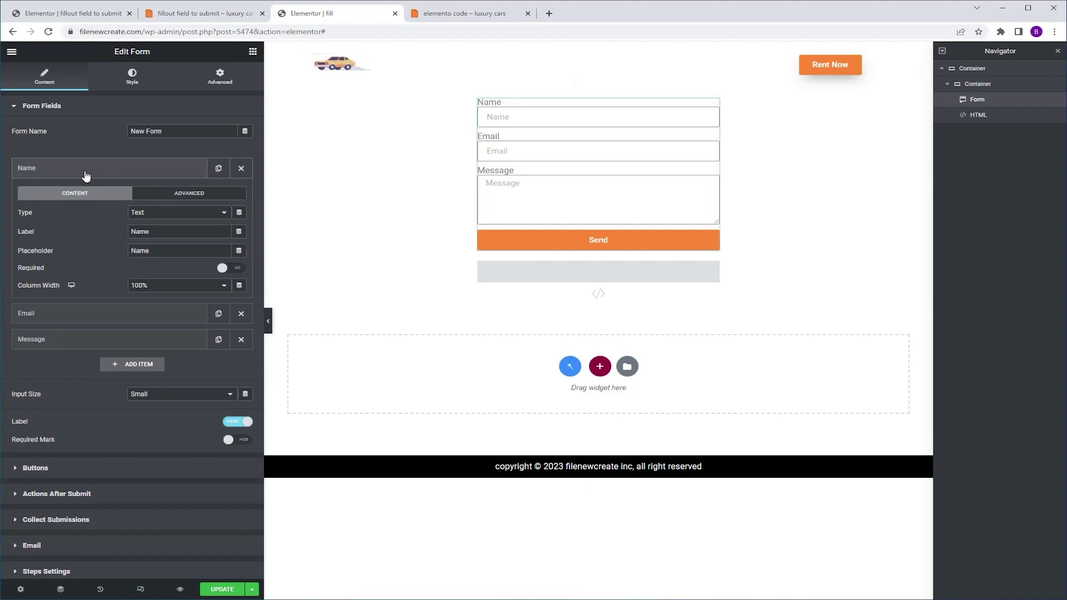
pyautogui.click(236, 269)
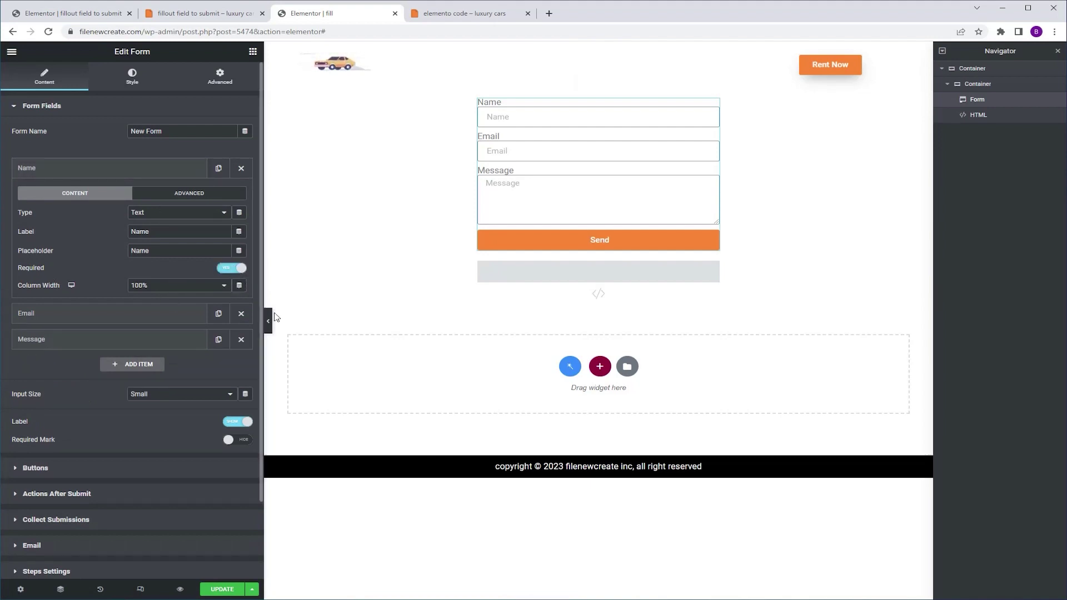
pyautogui.click(218, 589)
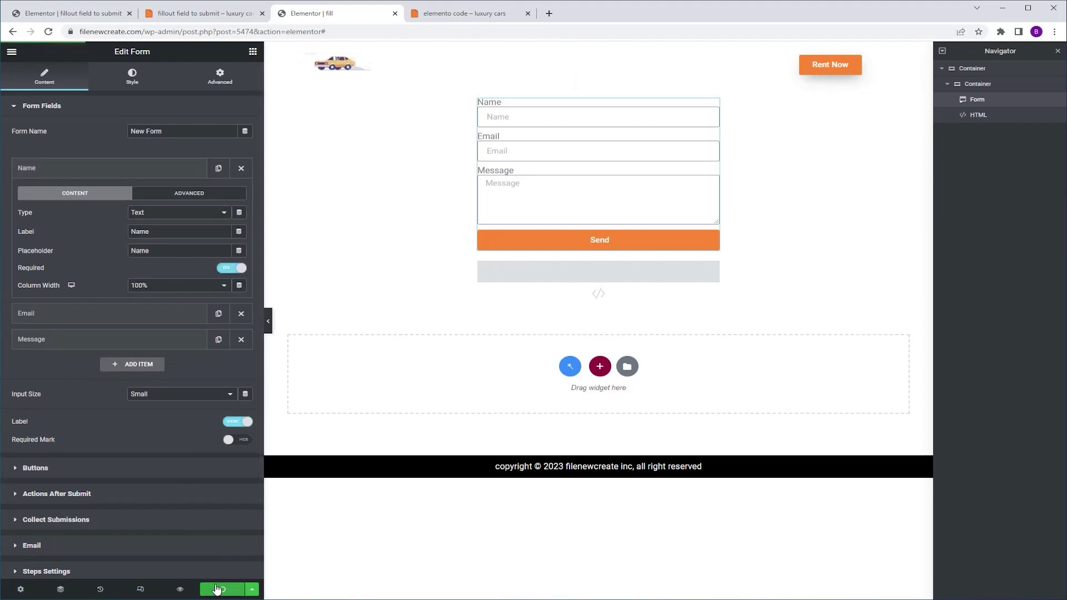
pyautogui.click(181, 588)
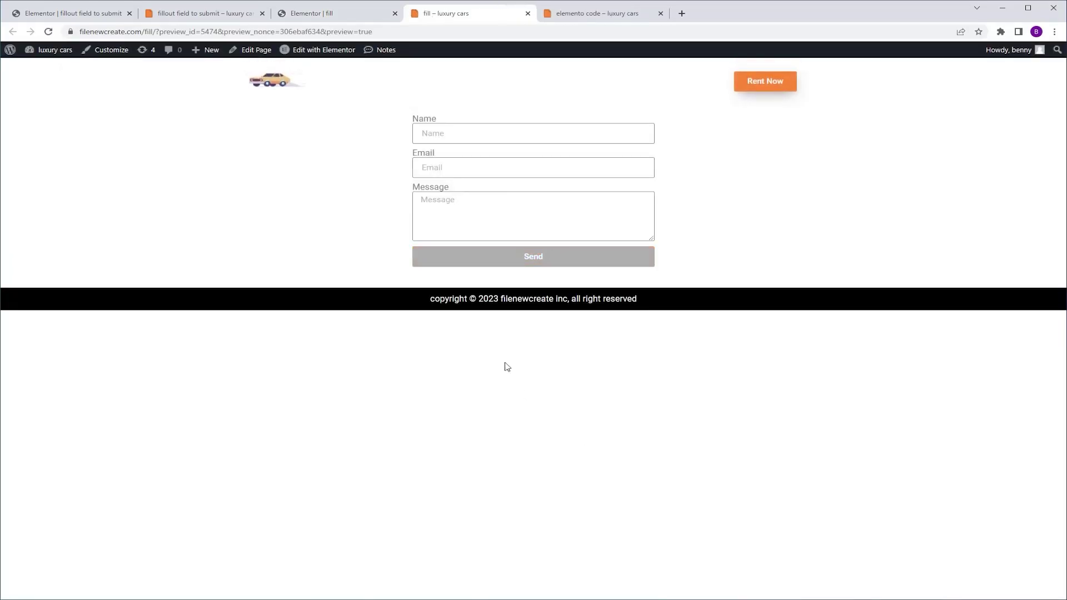
# Autofill Name in the preview to confirm Send turns orange, then return to the editor
pyautogui.click(485, 133)
pyautogui.click(488, 167)
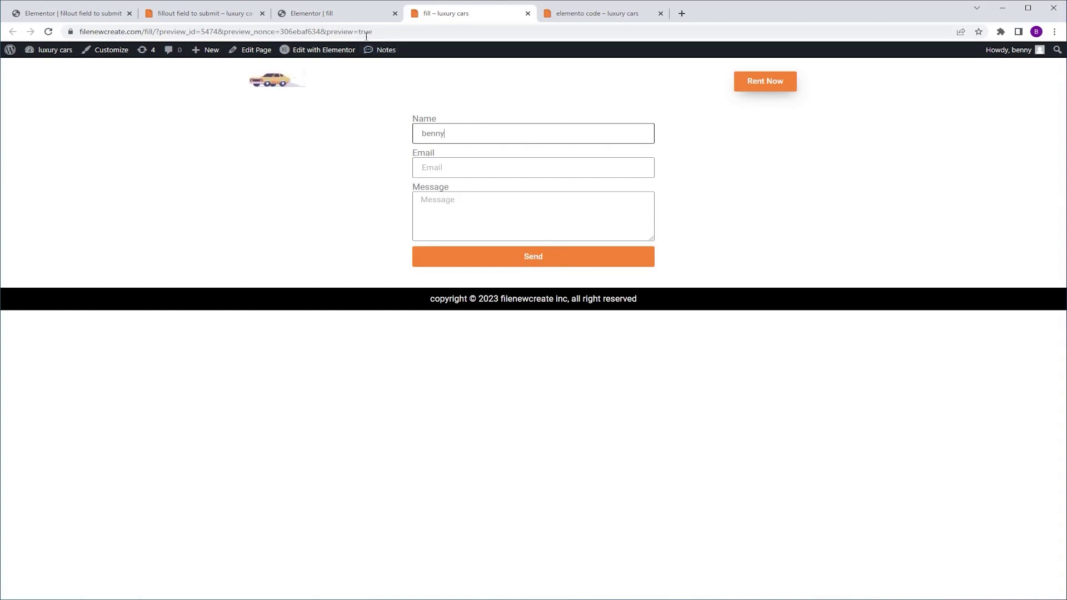
pyautogui.click(336, 14)
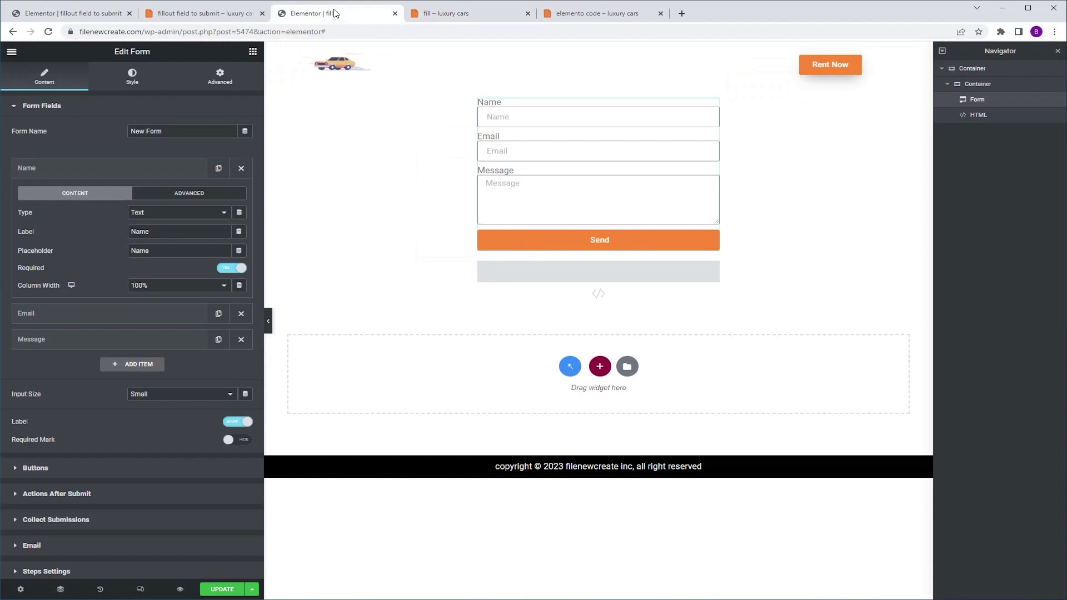
# Set the Email field to Required, update the page and open its preview
pyautogui.click(99, 312)
pyautogui.click(233, 296)
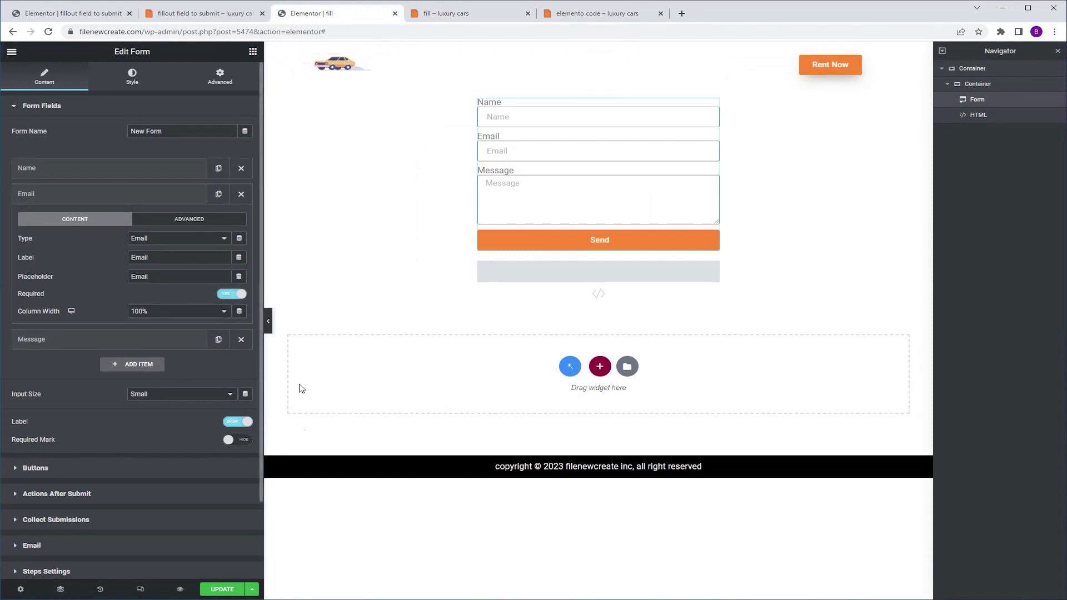
pyautogui.click(232, 589)
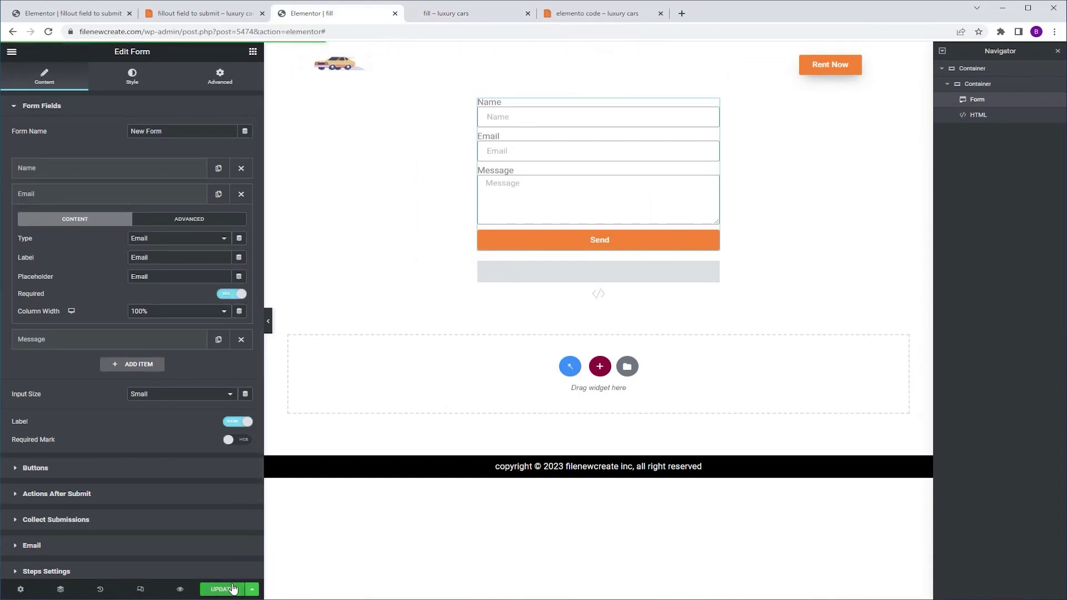
pyautogui.click(180, 589)
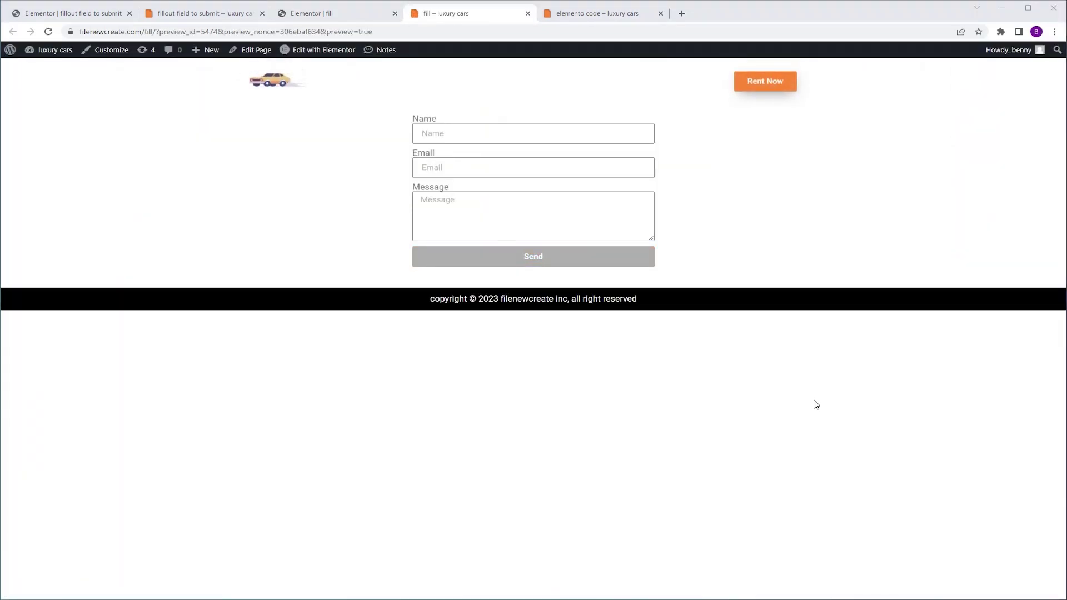
# Fill Name and Email in the preview to confirm Send activates
pyautogui.click(435, 132)
pyautogui.write('b')
pyautogui.click(484, 160)
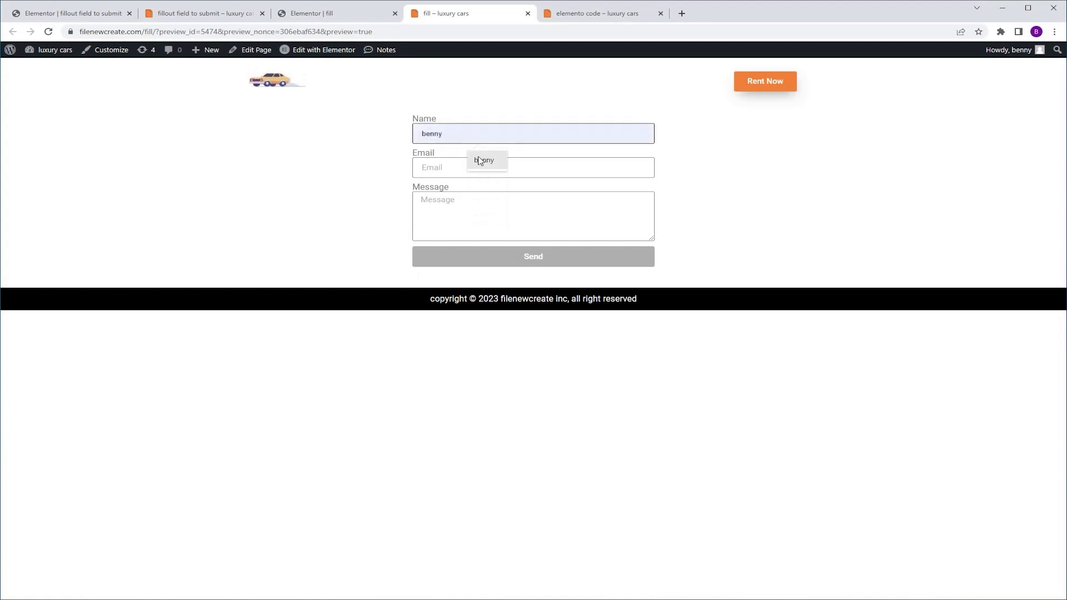
pyautogui.click(462, 167)
pyautogui.hotkey('ctrl', 'v')
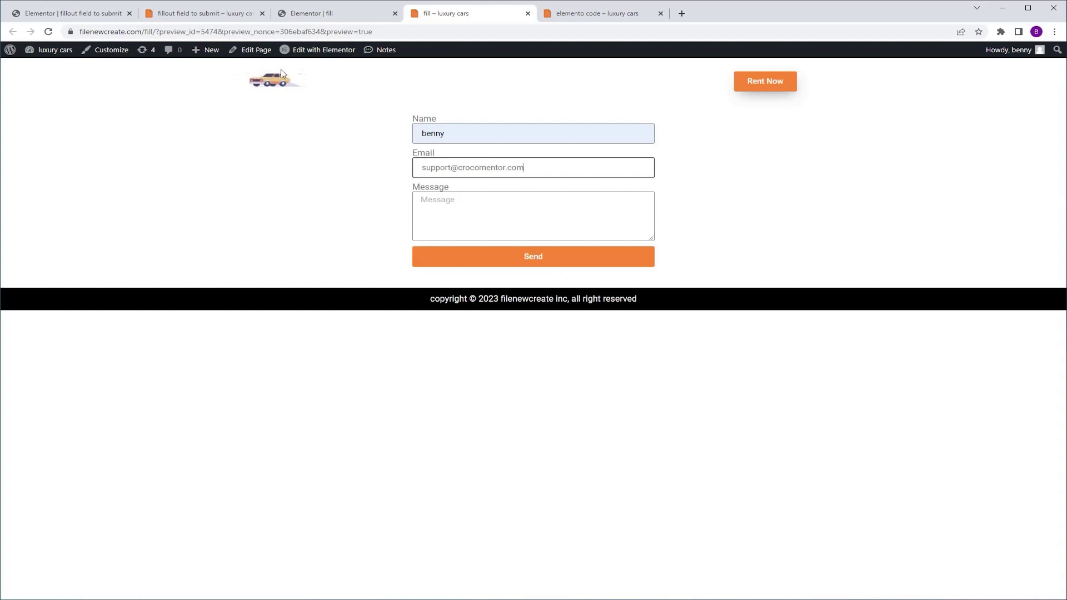
pyautogui.click(319, 14)
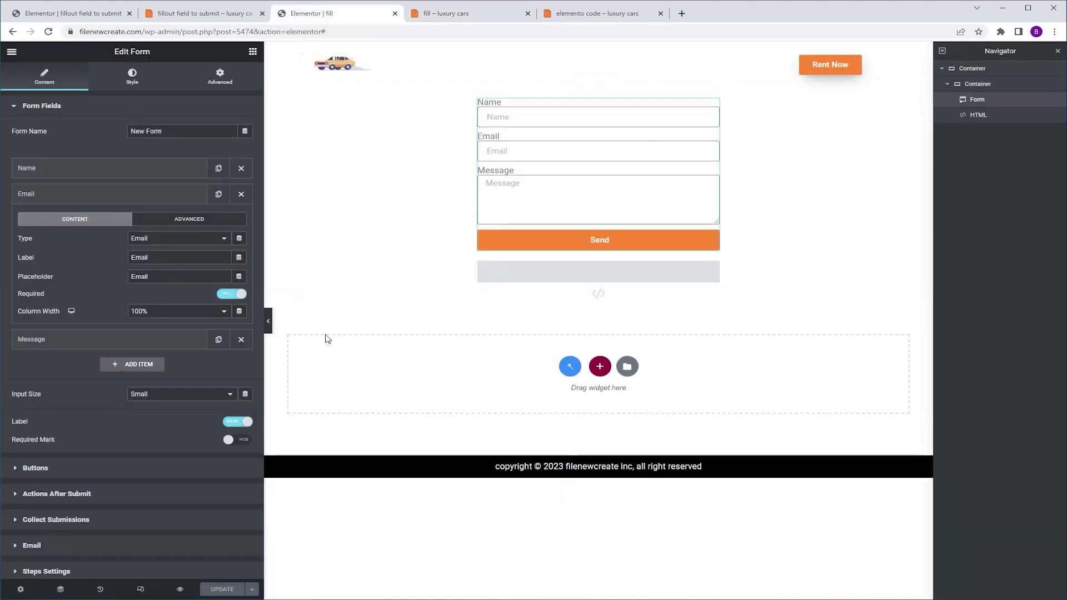
# Delete the Name, Message and duplicated fields so only the Email field remains
pyautogui.click(218, 339)
pyautogui.click(218, 365)
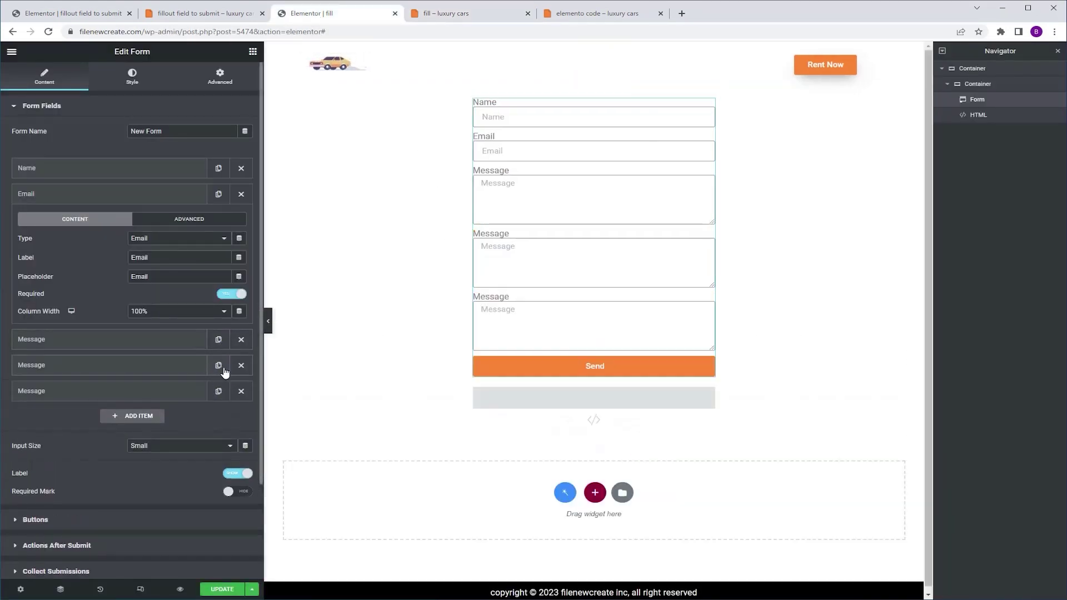
pyautogui.click(219, 194)
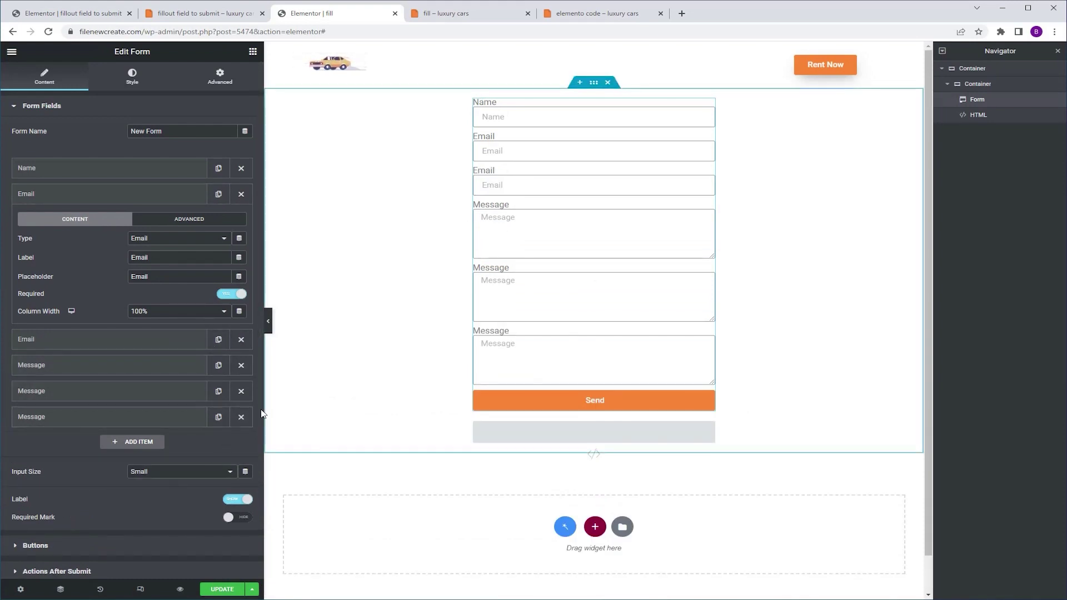
pyautogui.click(242, 416)
pyautogui.click(243, 367)
pyautogui.click(241, 365)
pyautogui.click(241, 339)
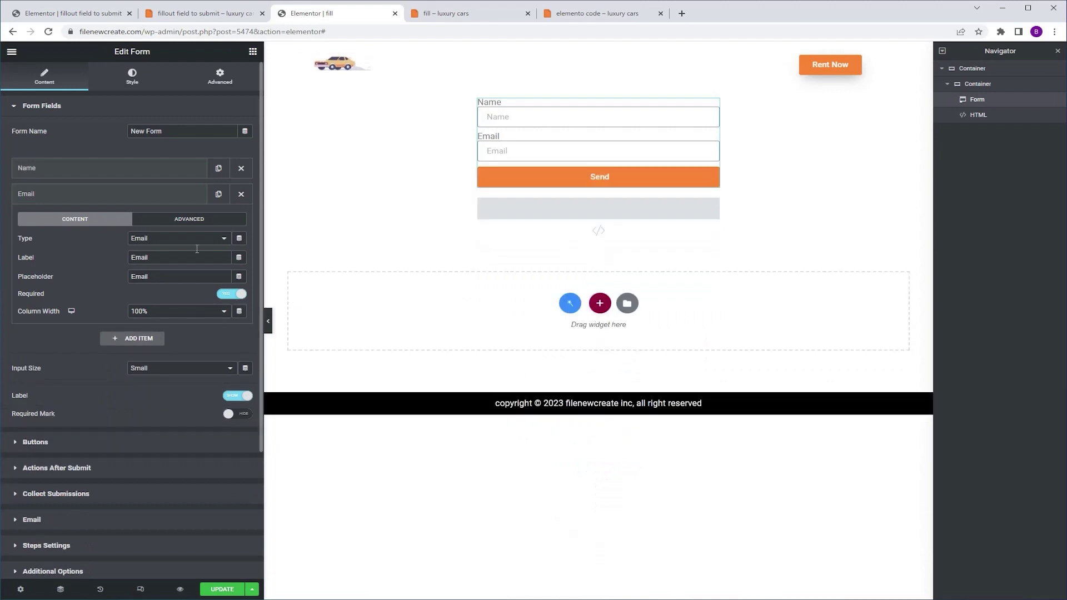
pyautogui.click(241, 168)
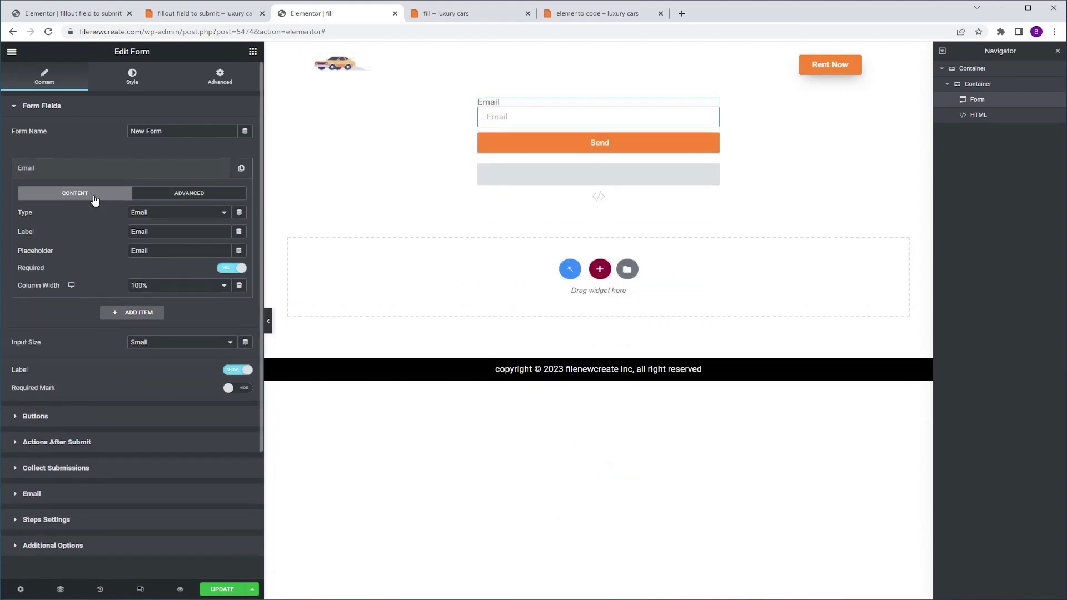
# Set the Email field to 75% column width with labels off, and the Send button to 25%
pyautogui.click(177, 286)
pyautogui.click(151, 370)
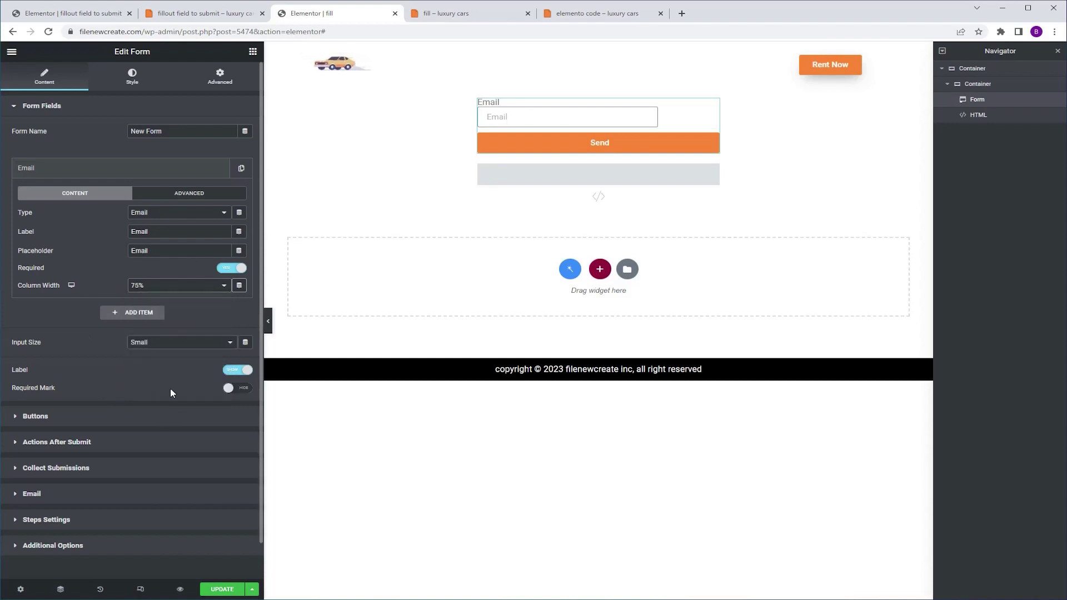
pyautogui.click(225, 371)
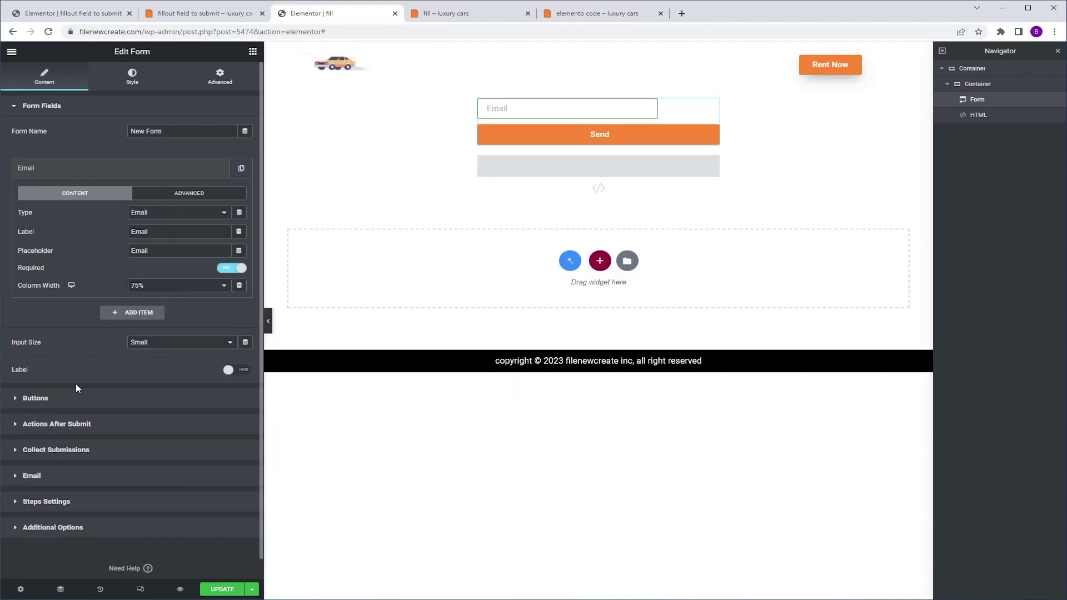
pyautogui.click(71, 416)
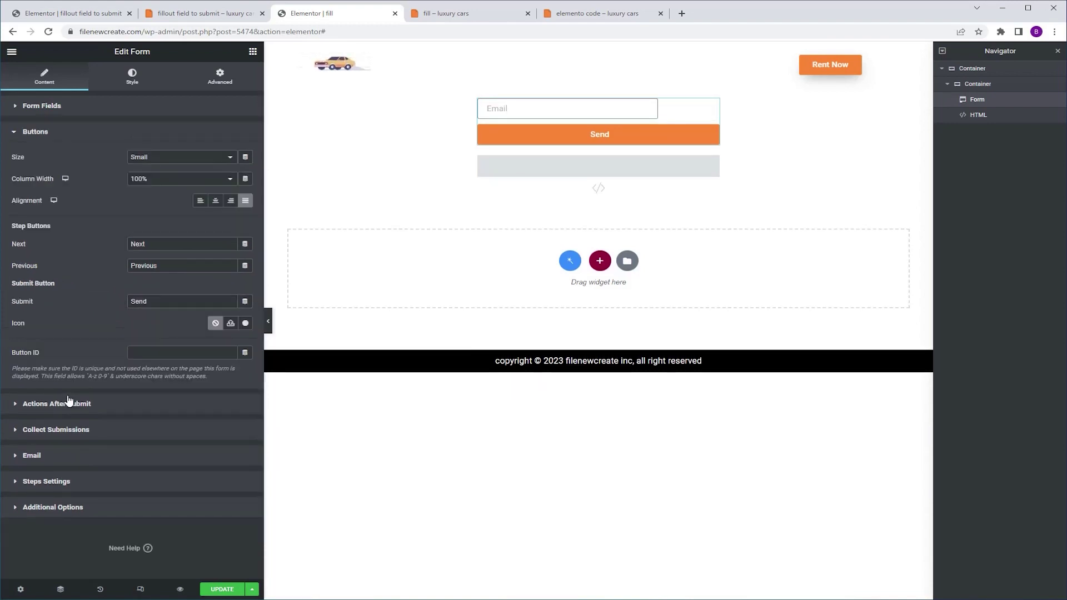
pyautogui.click(163, 180)
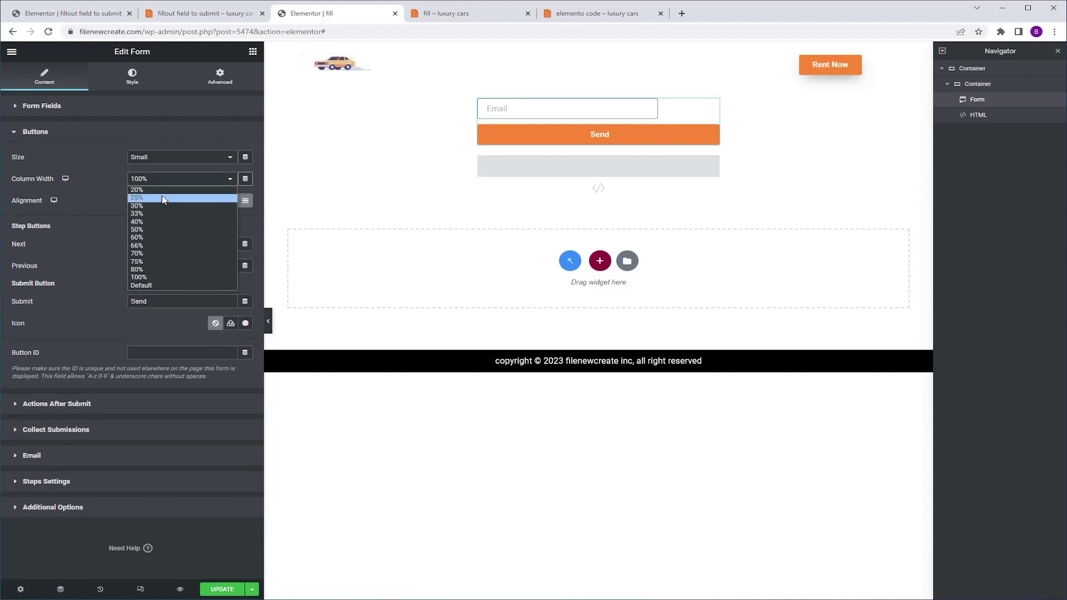
pyautogui.click(164, 199)
pyautogui.click(253, 51)
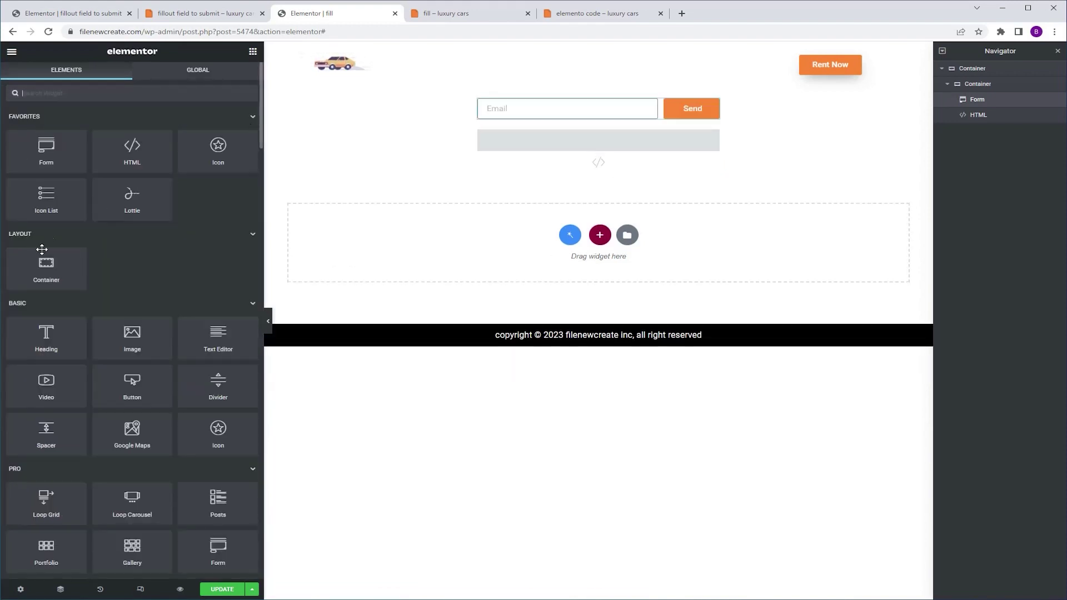
# Add a 'join our newsletter' Heading above the form, then update and preview the page
pyautogui.moveTo(46, 333); pyautogui.dragTo(595, 98)
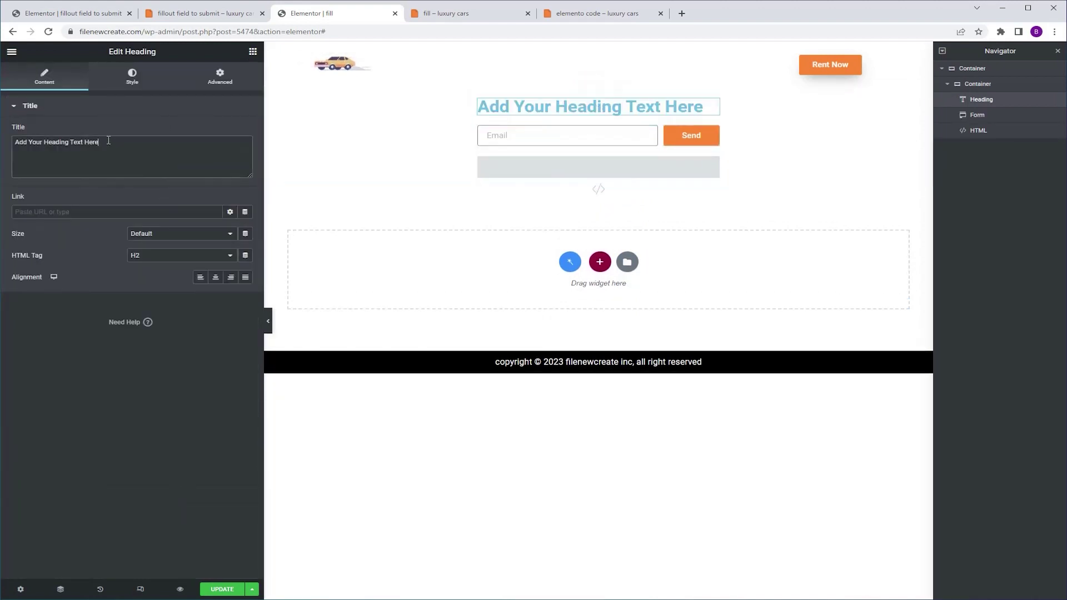
pyautogui.moveTo(108, 141); pyautogui.dragTo(3, 184)
pyautogui.write('join our newsletter')
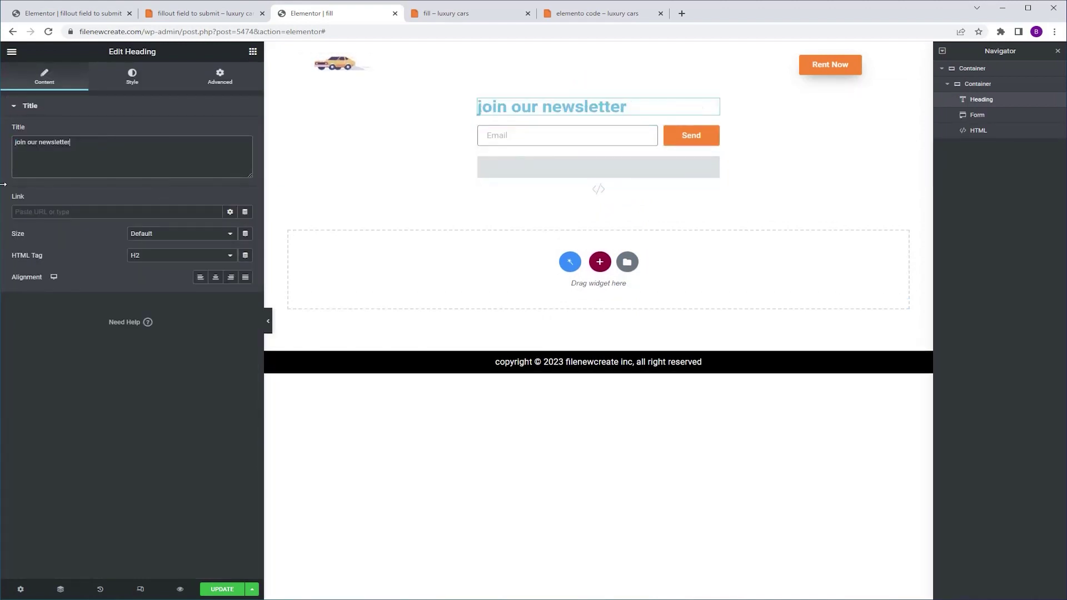
pyautogui.click(217, 589)
pyautogui.click(180, 589)
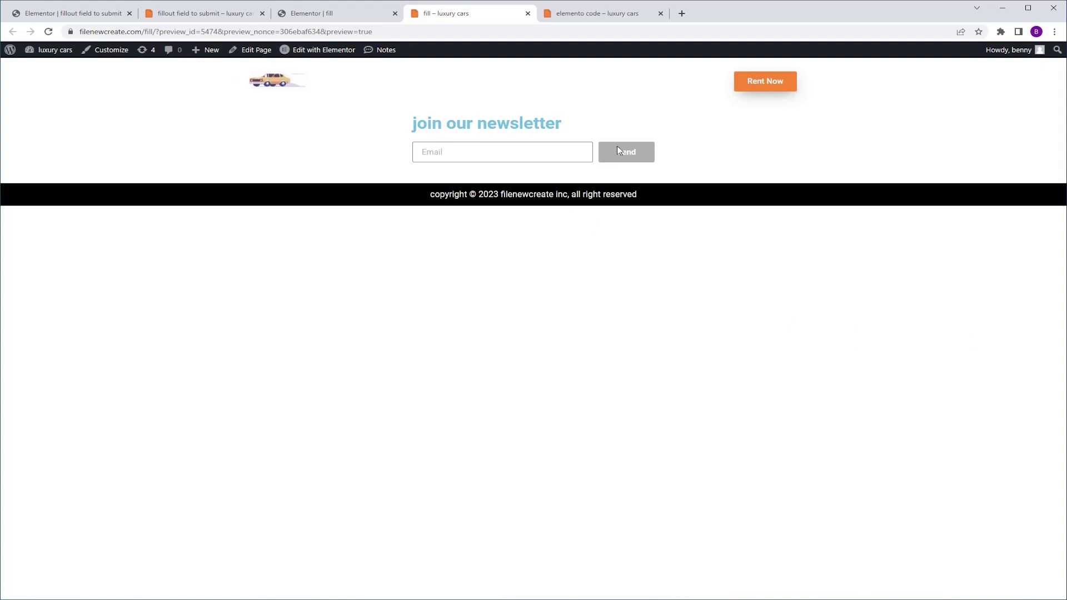
# Autofill an email address in the preview's Email field and send the newsletter form
pyautogui.click(556, 152)
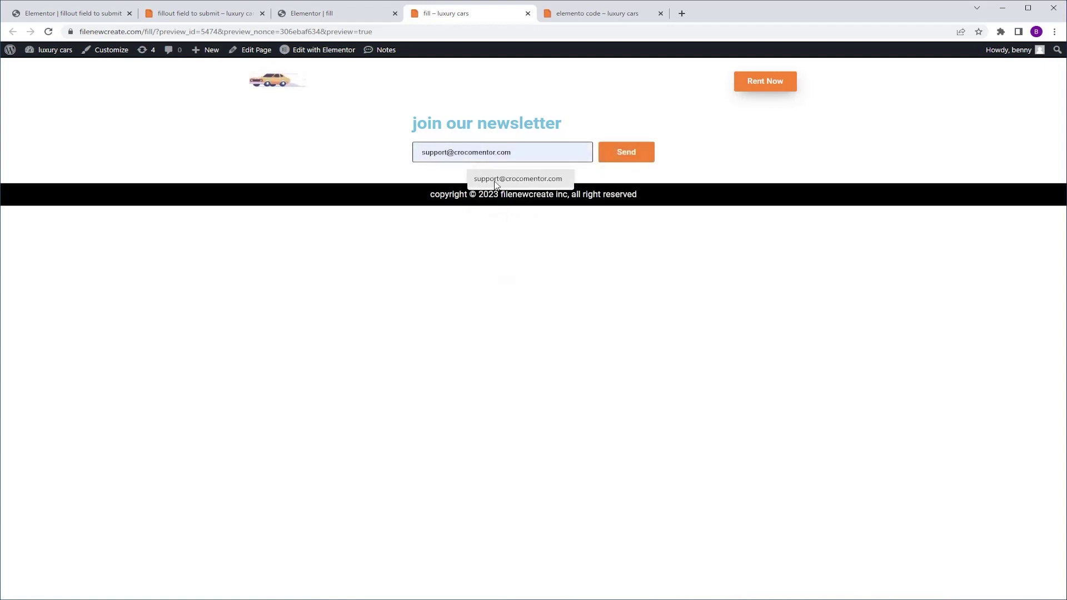
pyautogui.click(496, 178)
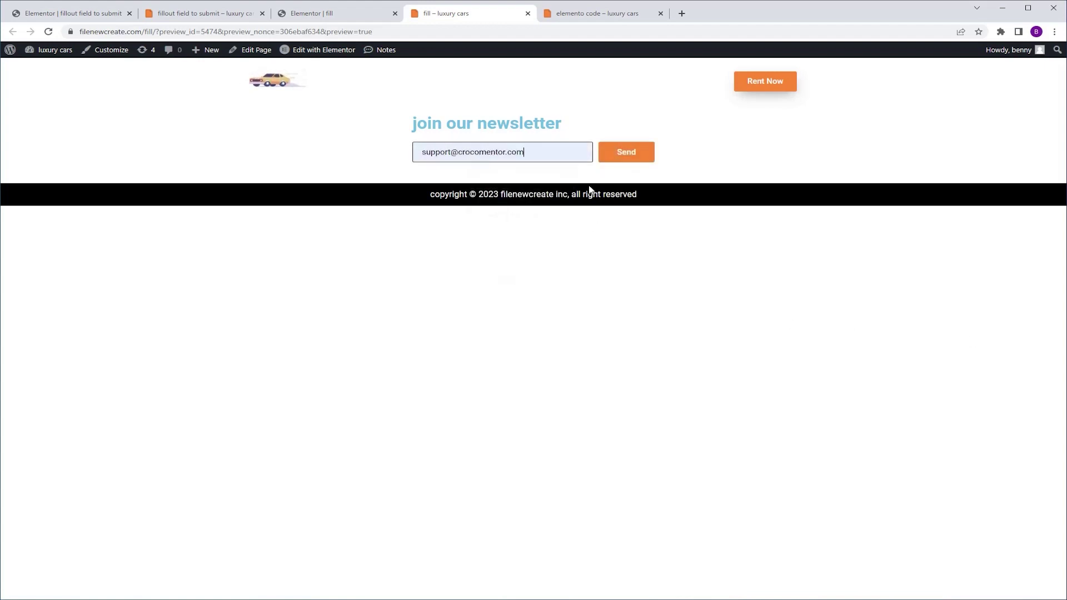
pyautogui.click(627, 157)
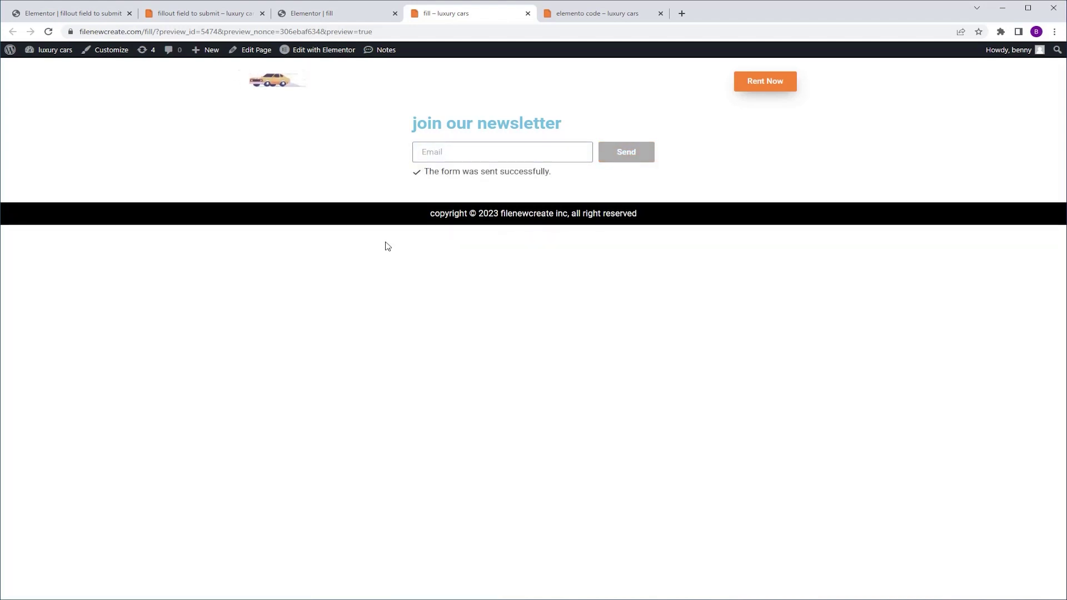
# Return to the 'elemento code – luxury cars' tab showing the four effect code cards
pyautogui.click(615, 8)
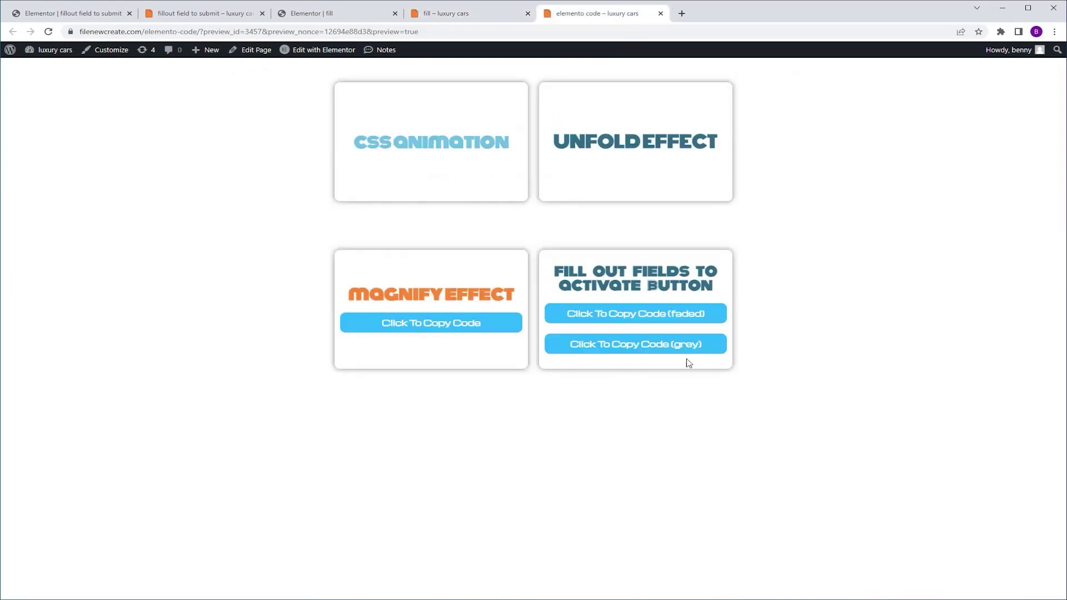